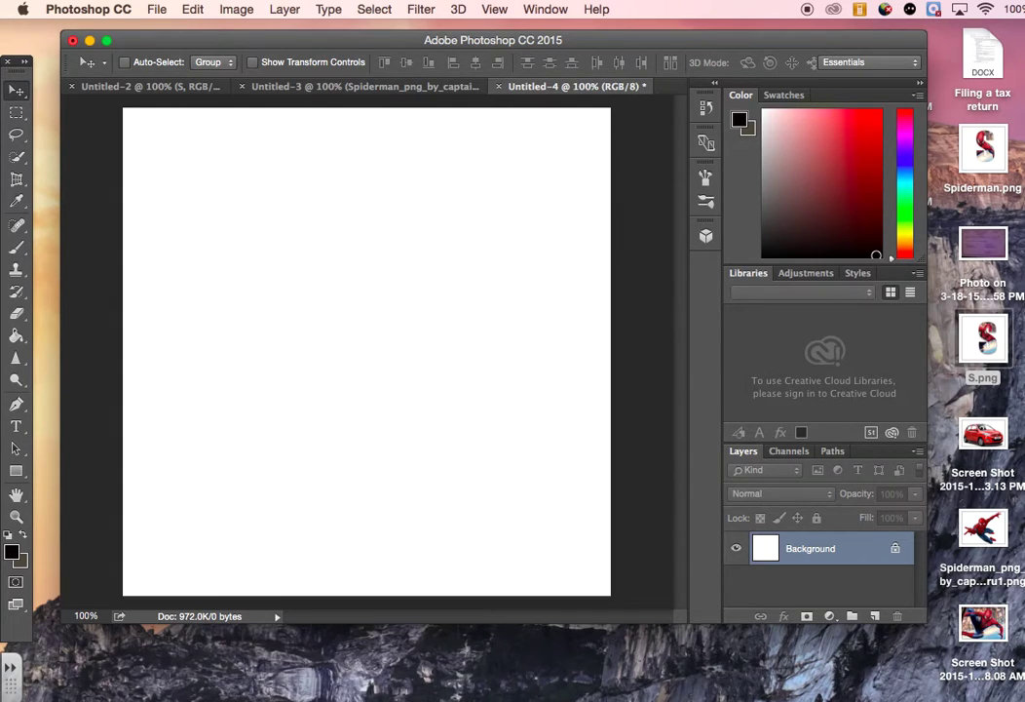
Step: Place the Spider-Man screenshot on the Untitled-4 canvas, stretched slightly taller
drag(983, 624, 321, 366)
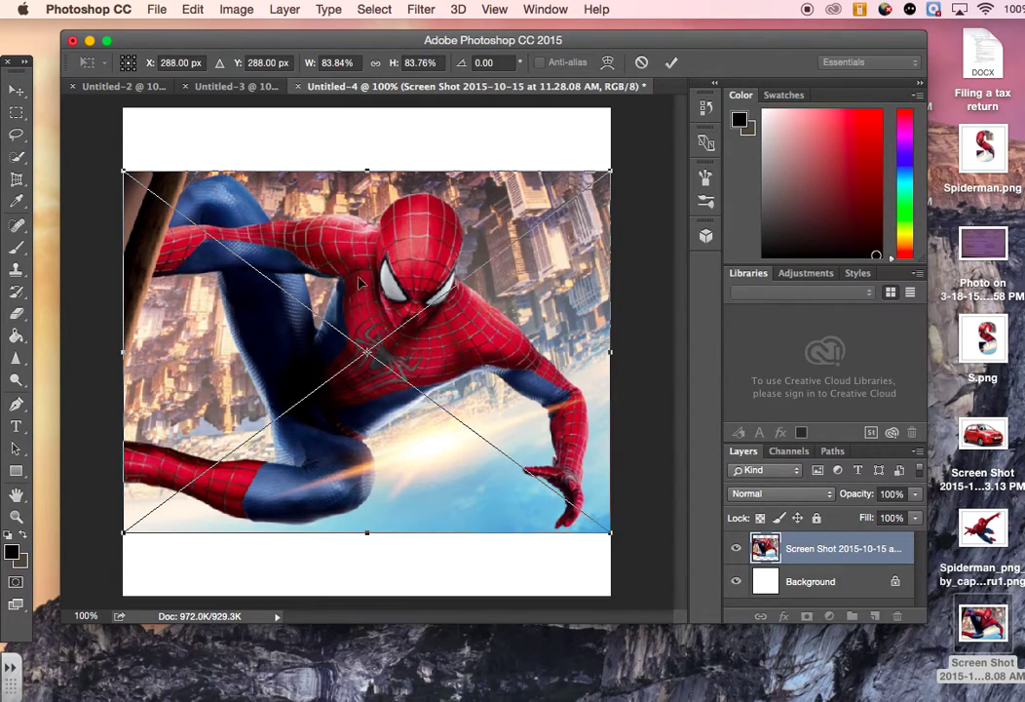
drag(366, 171, 366, 153)
click(17, 92)
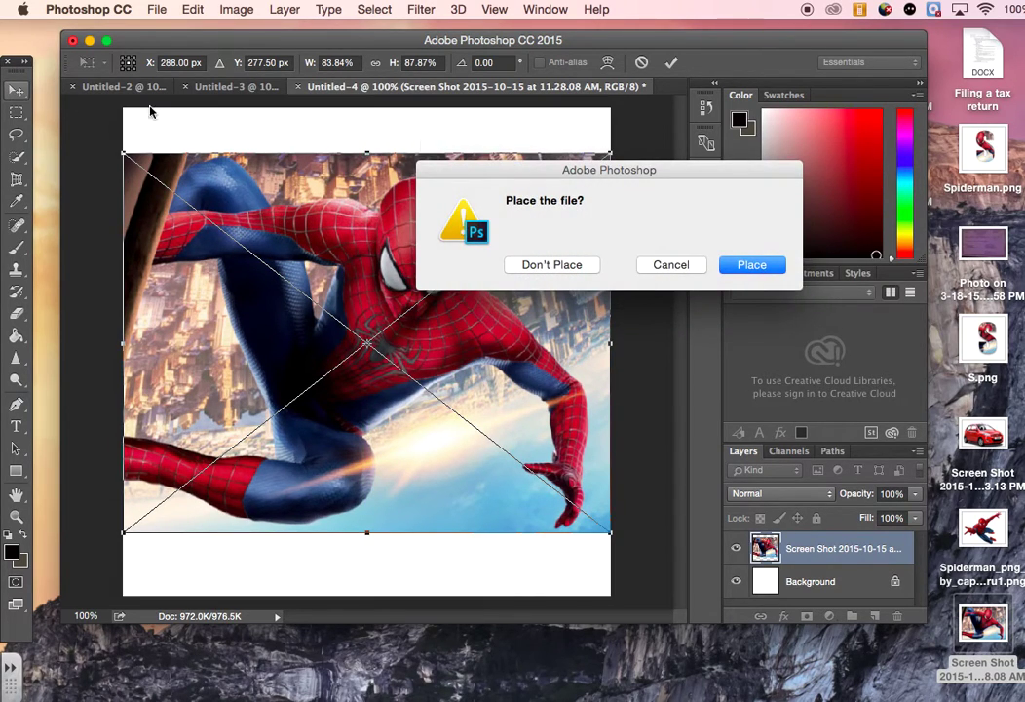
click(741, 269)
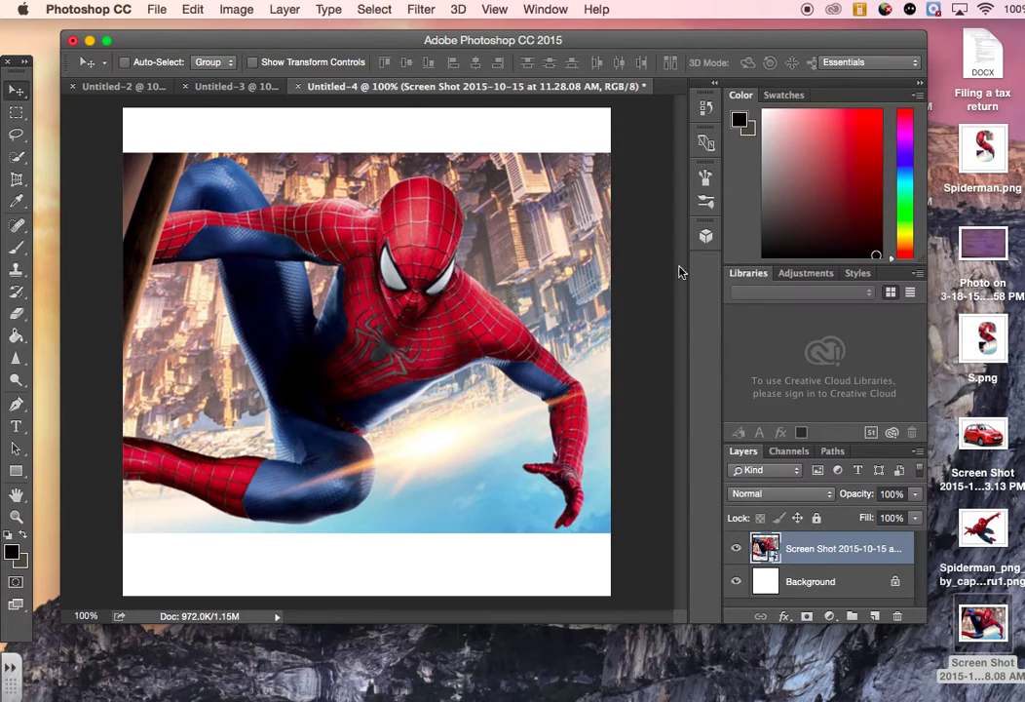
Step: Type a 500 pt letter S and move it to the canvas centre
click(15, 427)
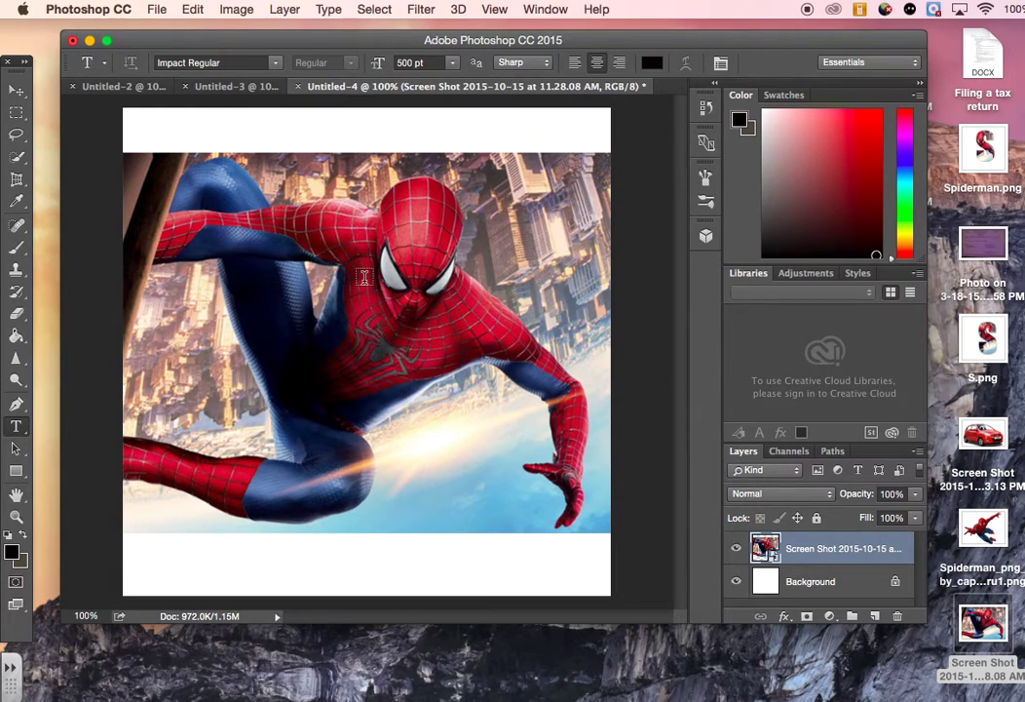
click(364, 278)
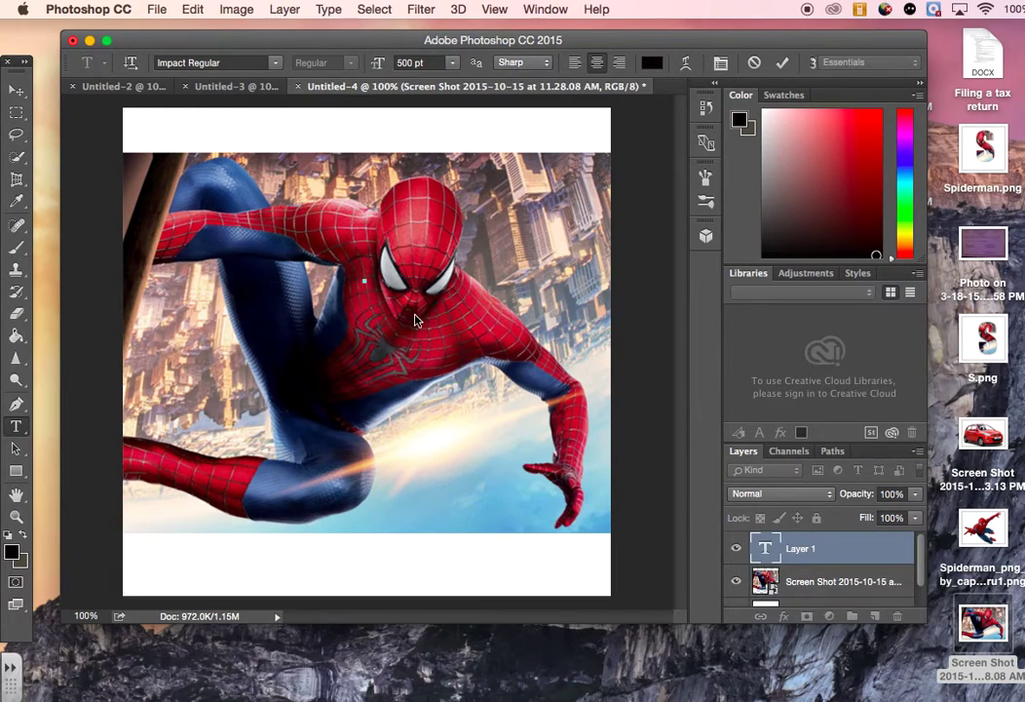
text(S)
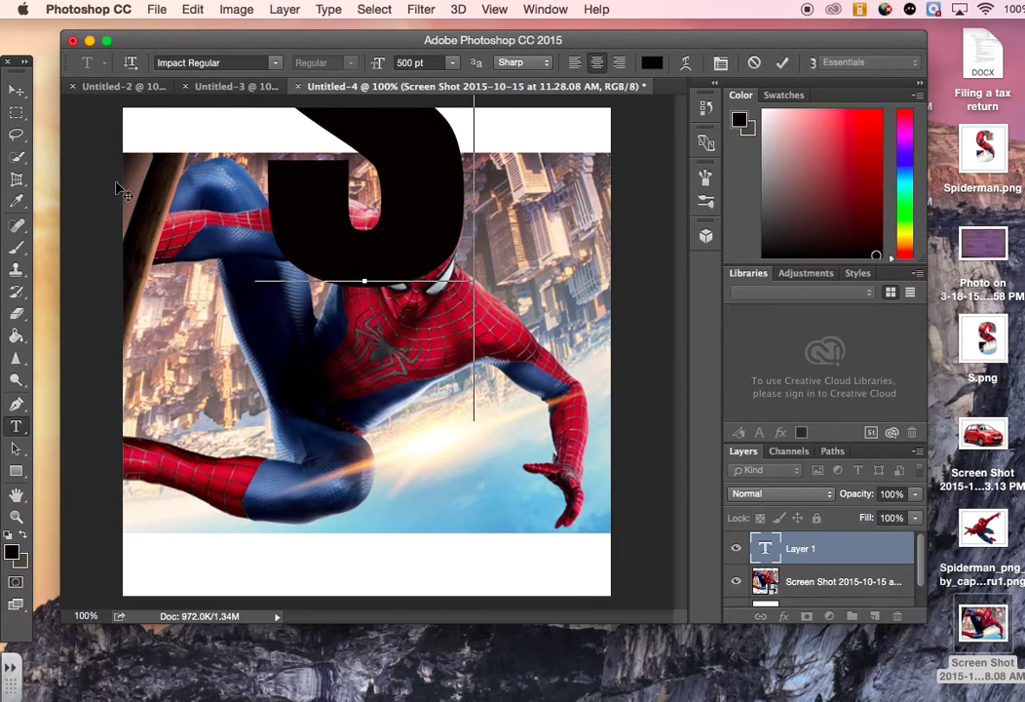
click(16, 90)
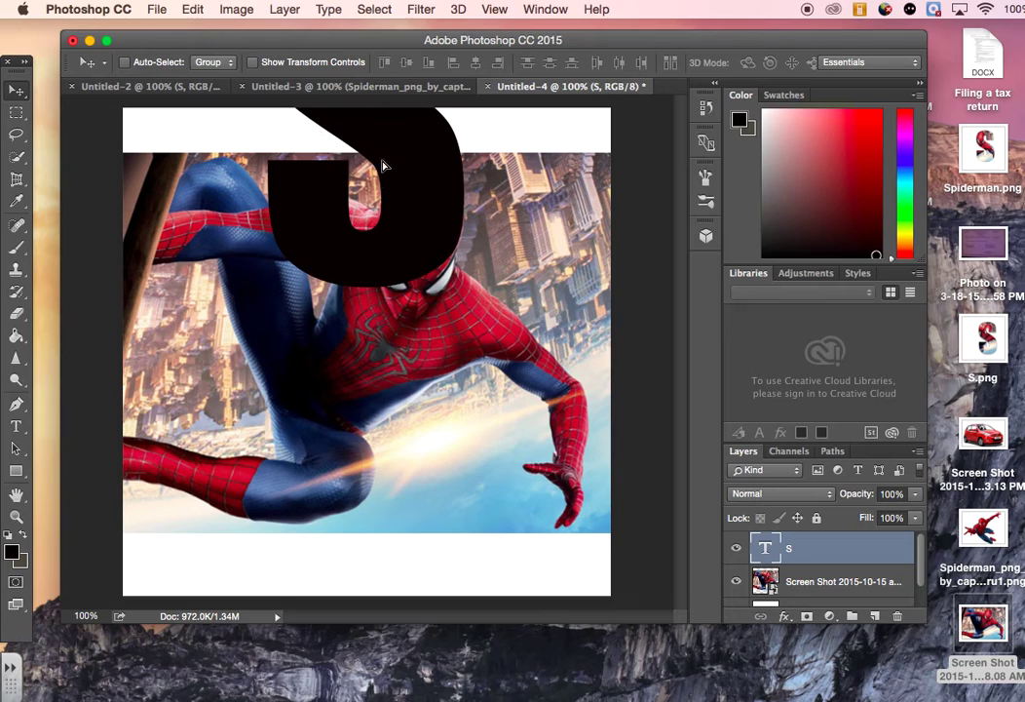
drag(382, 167, 408, 374)
Step: Select the S character and confirm its font is Impact
click(17, 426)
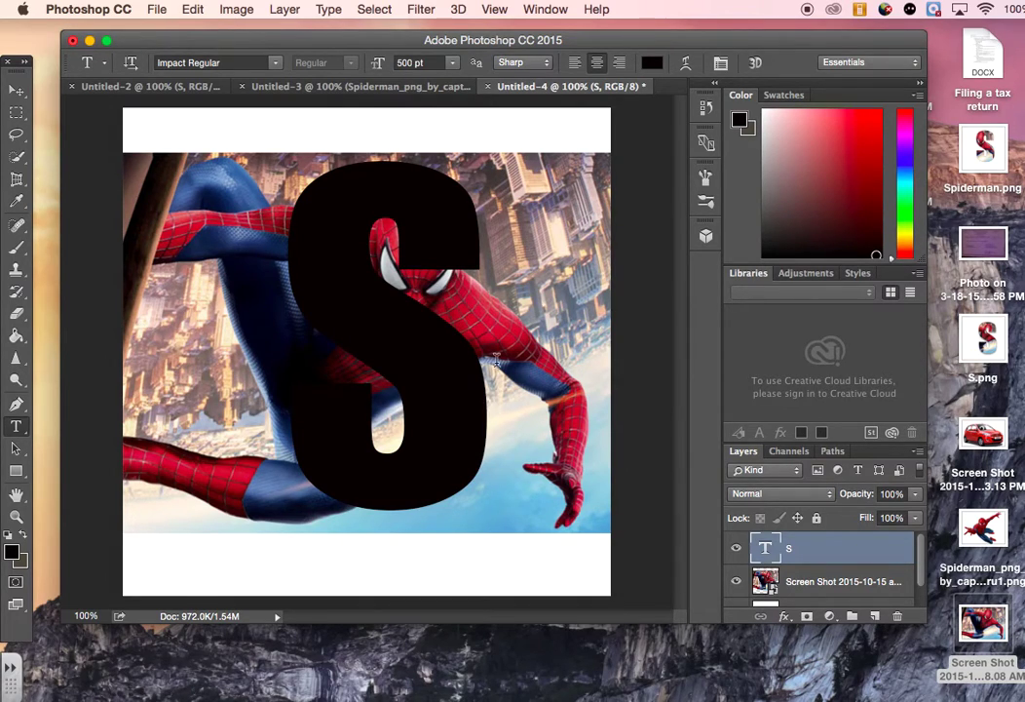
click(486, 406)
drag(486, 406, 346, 362)
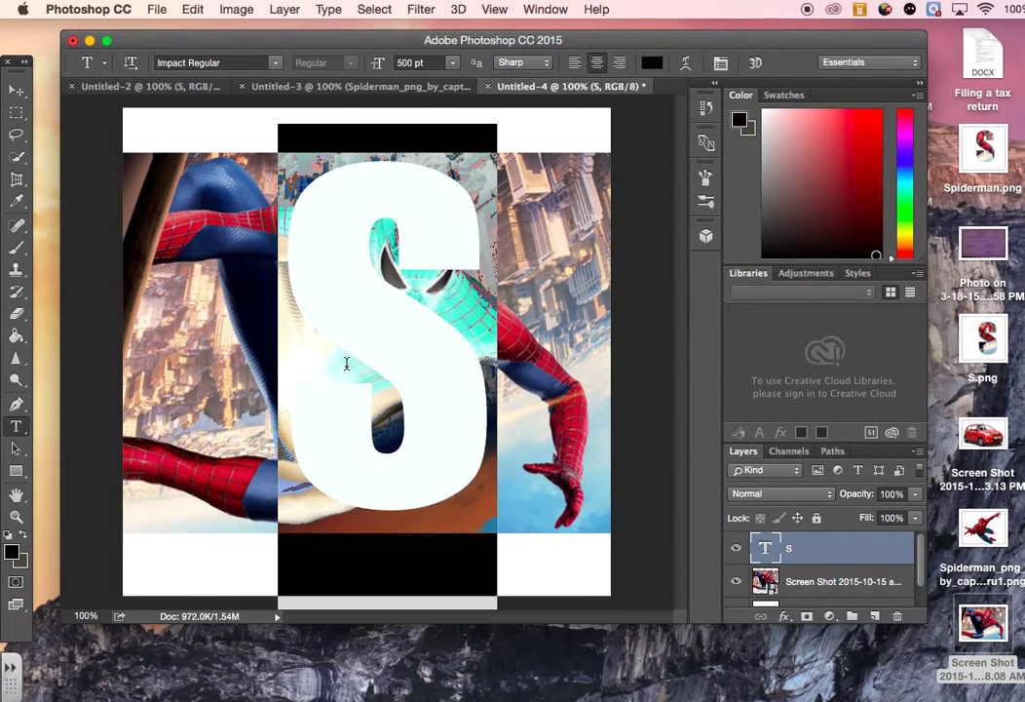
click(277, 62)
click(277, 62)
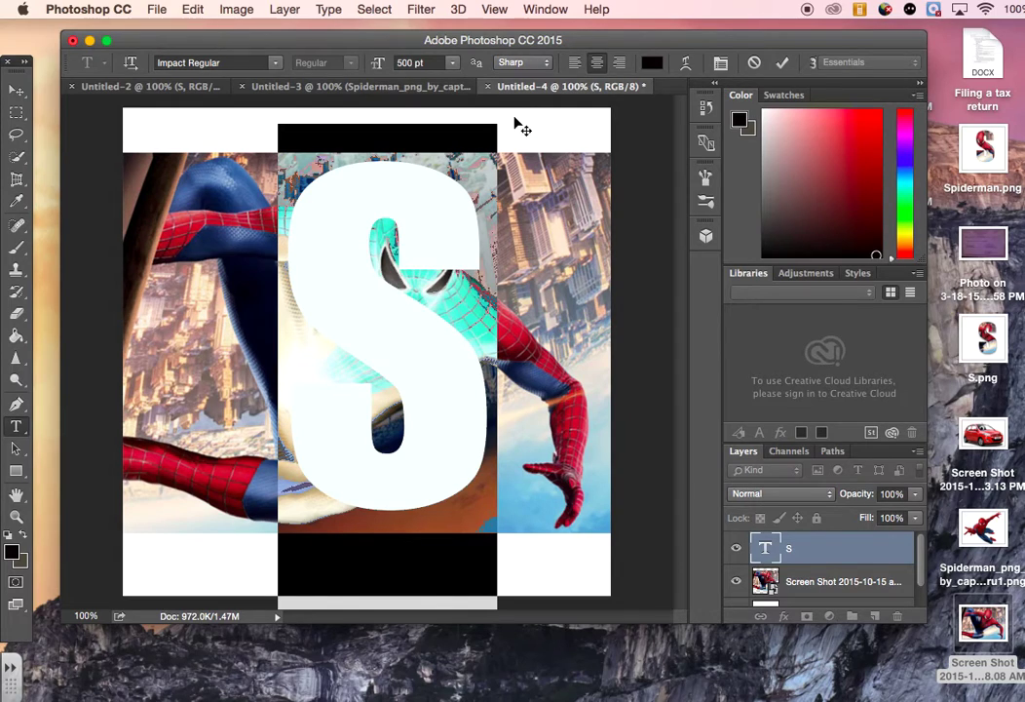
Step: Move the Screen Shot layer above the S layer and create a clipping mask
click(17, 93)
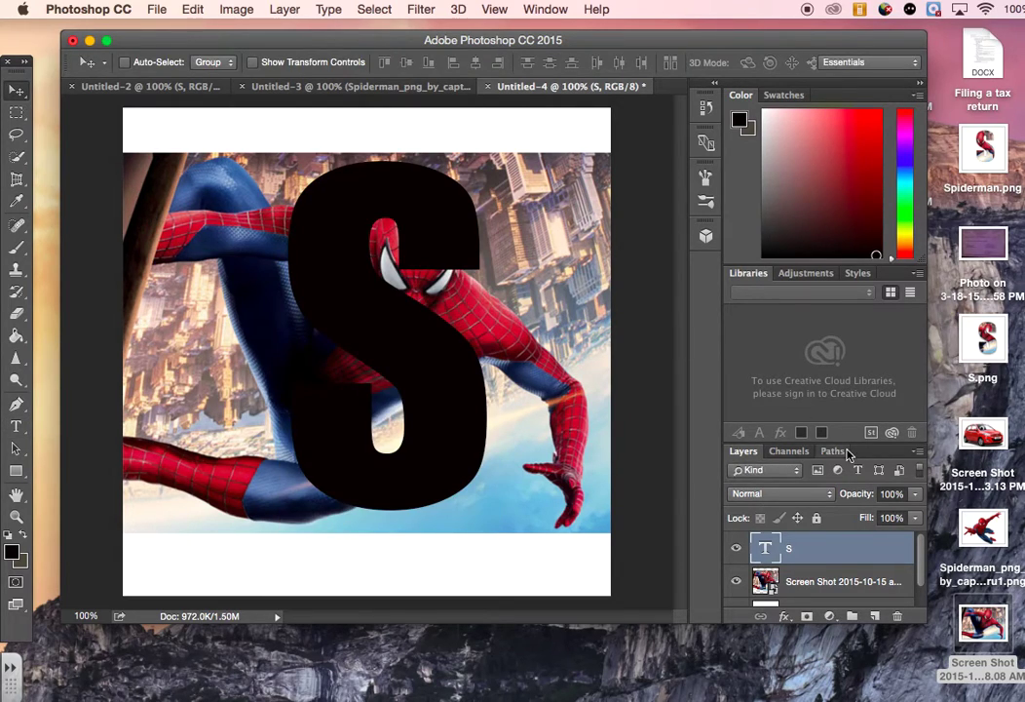
drag(921, 567, 922, 587)
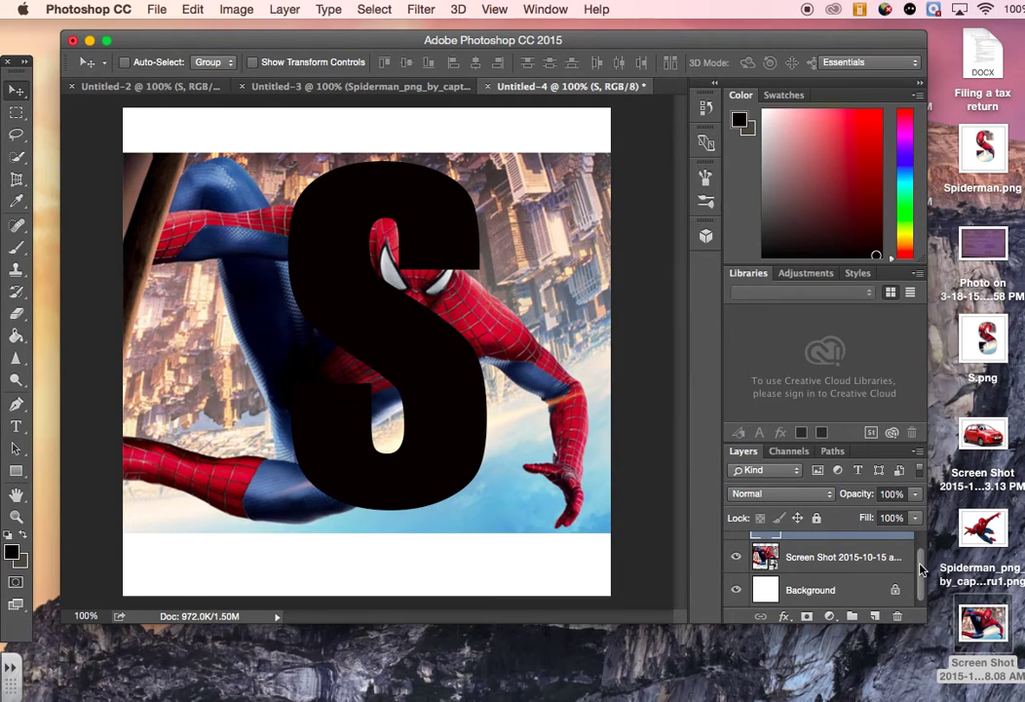
scroll(921, 568, up, 2)
scroll(921, 568, down, 2)
click(837, 557)
scroll(838, 560, up, 2)
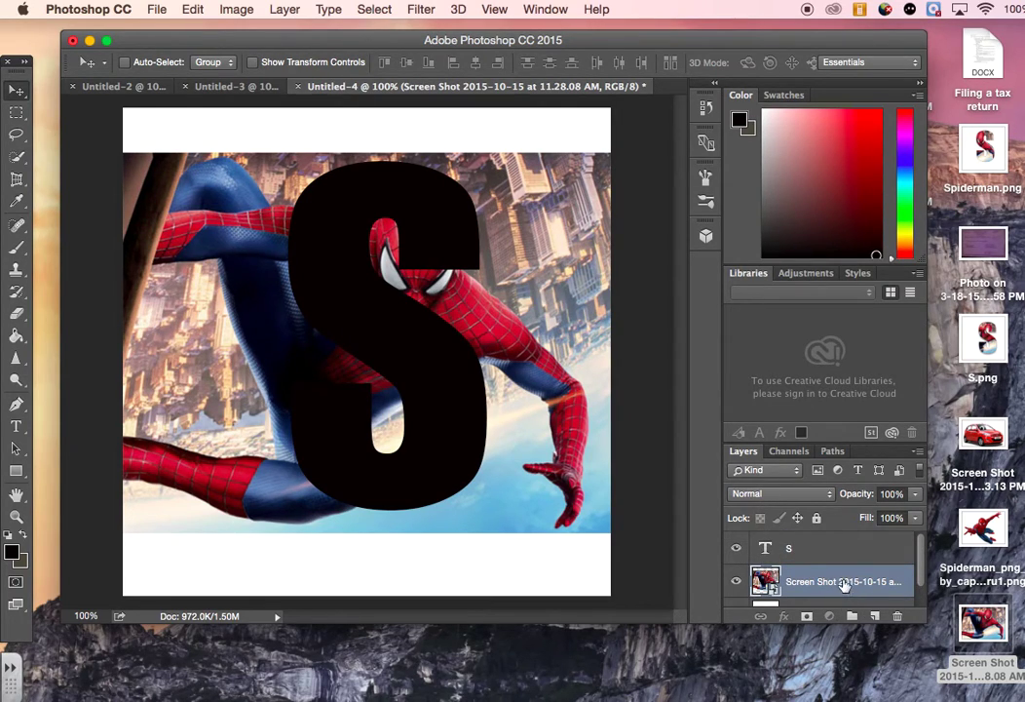
drag(848, 575, 841, 541)
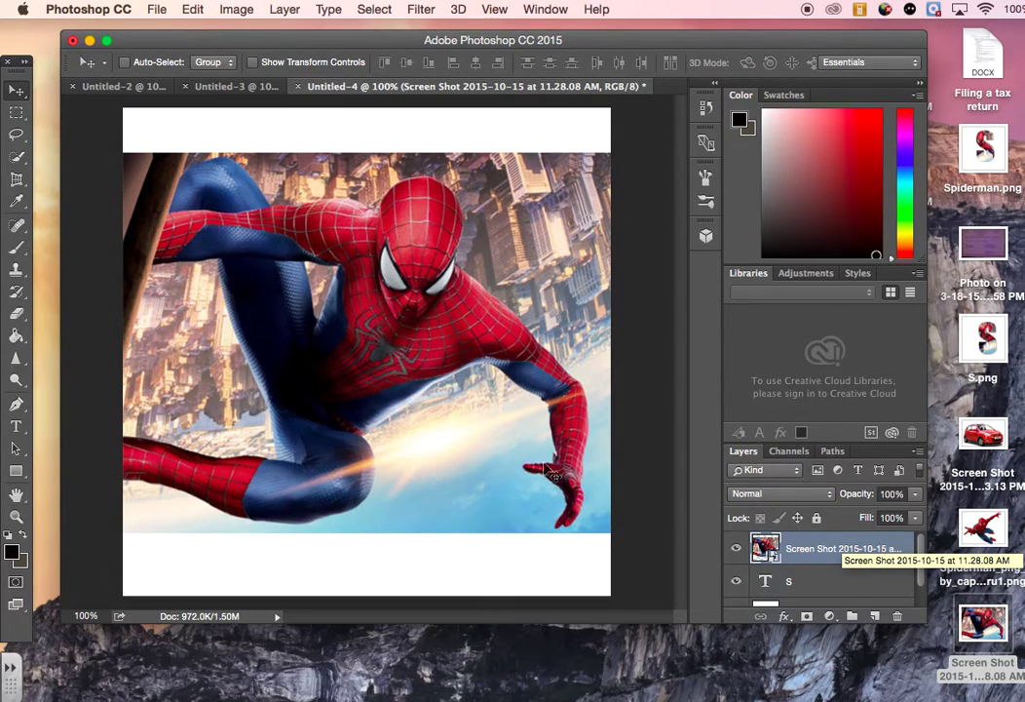
right_click(837, 553)
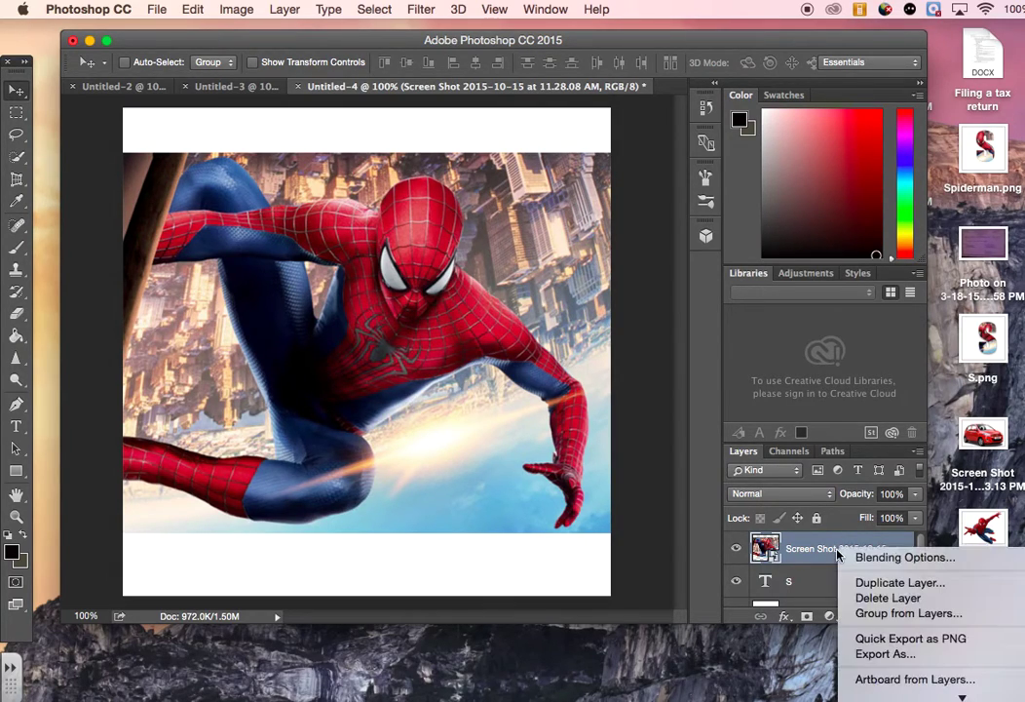
scroll(941, 639, down, 8)
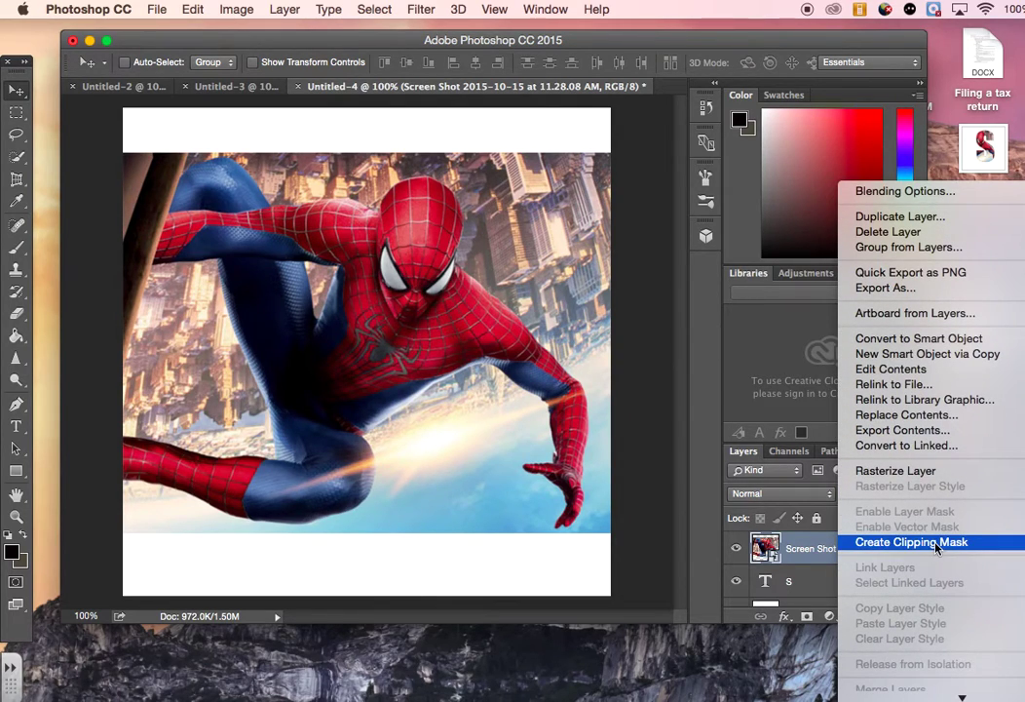
click(936, 544)
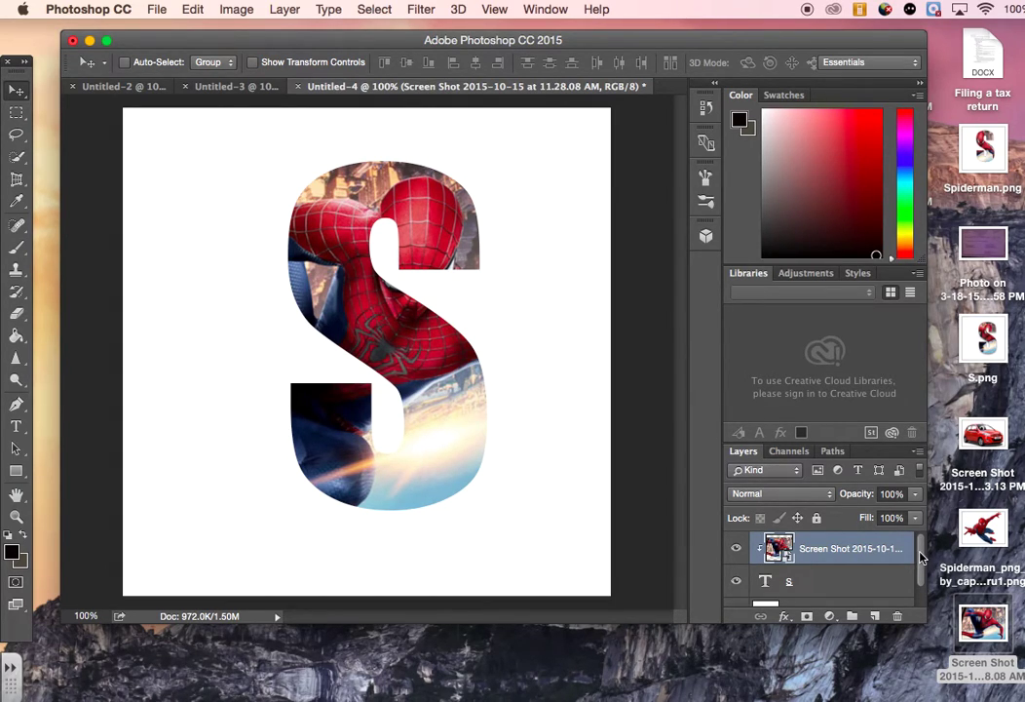
Step: Try a drop shadow with 56% opacity and 33 px distance, then cancel it
scroll(922, 557, down, 2)
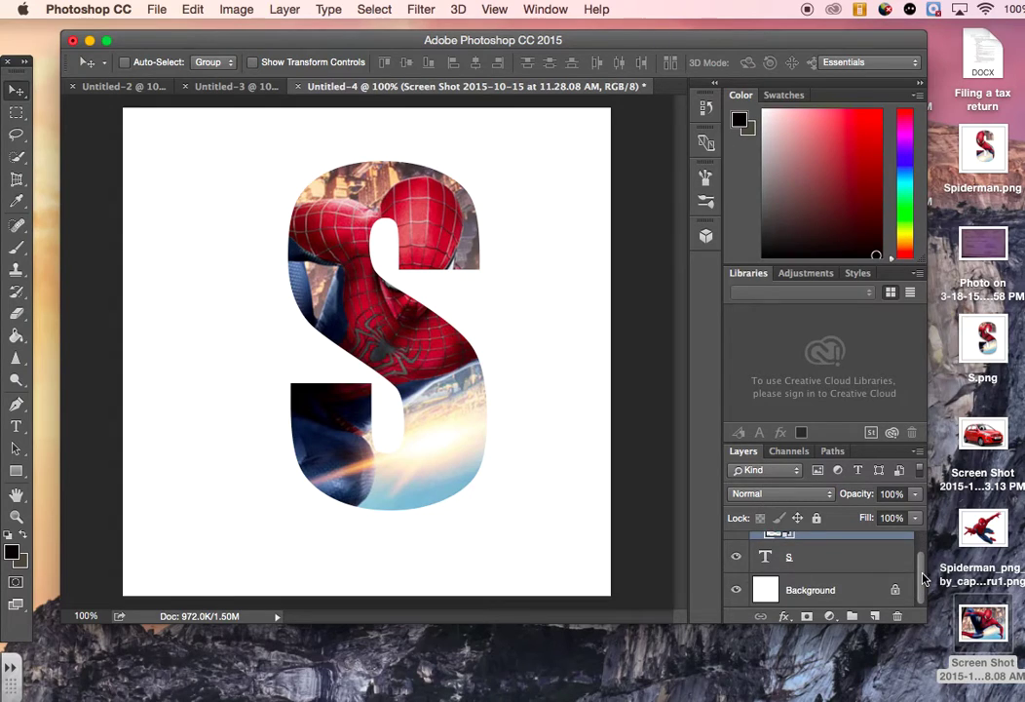
click(784, 617)
mouse_move(859, 697)
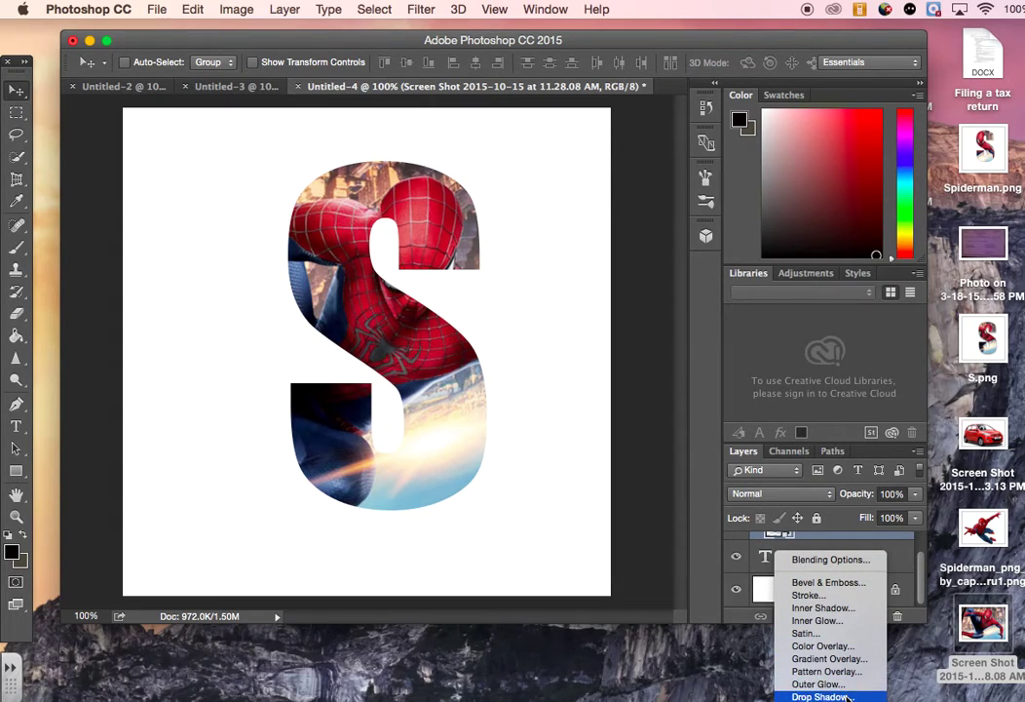
click(846, 697)
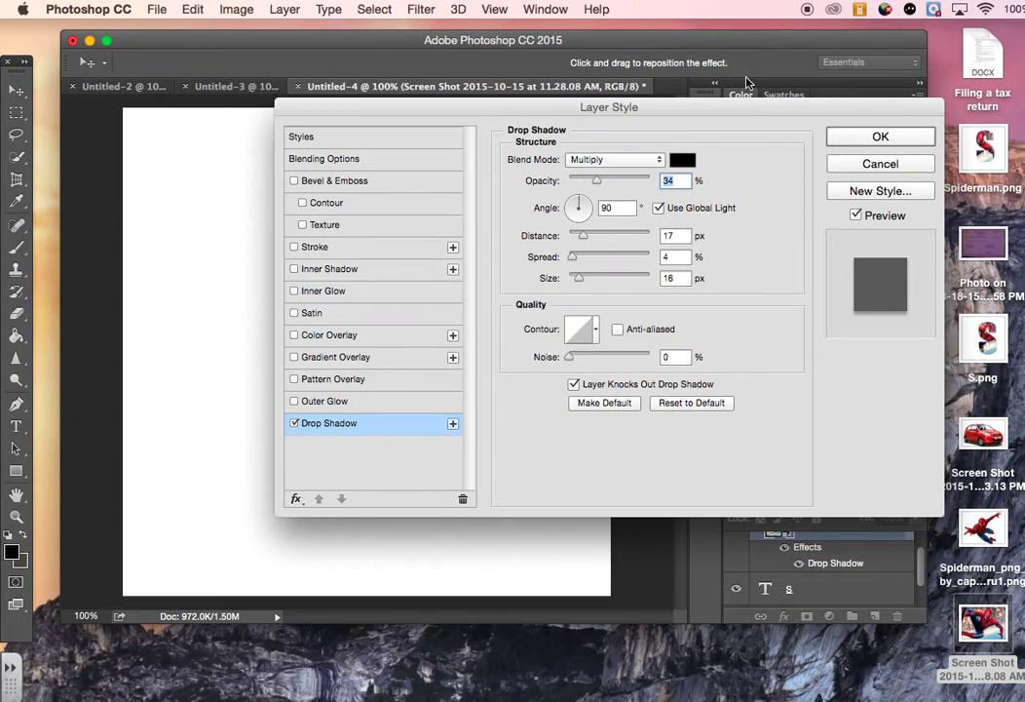
drag(734, 116, 795, 335)
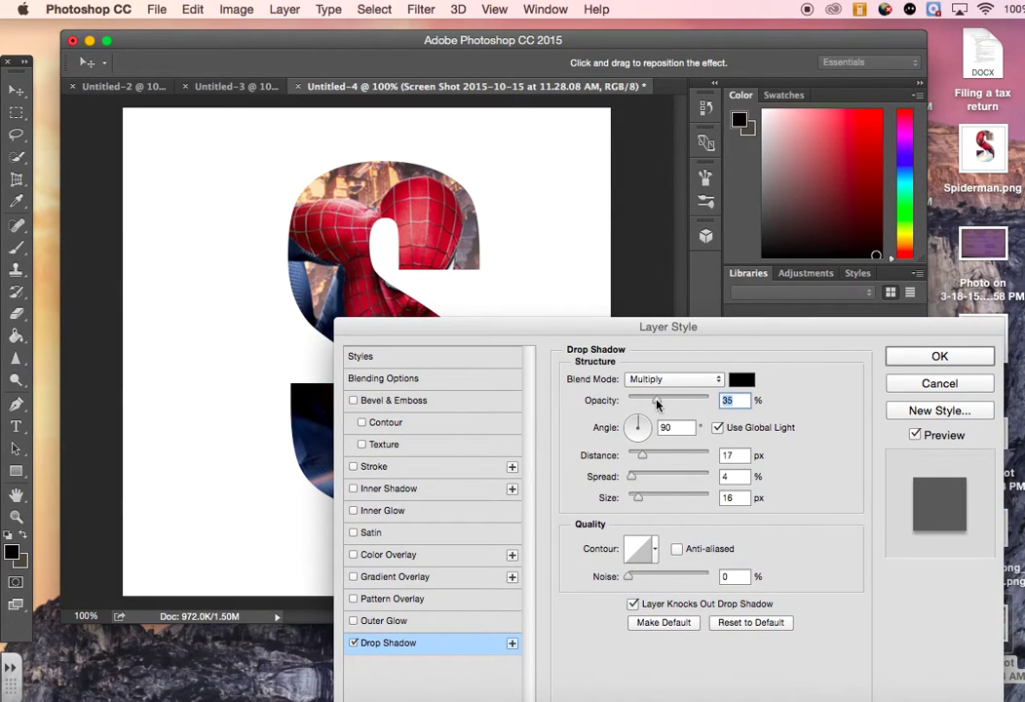
drag(657, 402, 674, 401)
drag(645, 455, 655, 478)
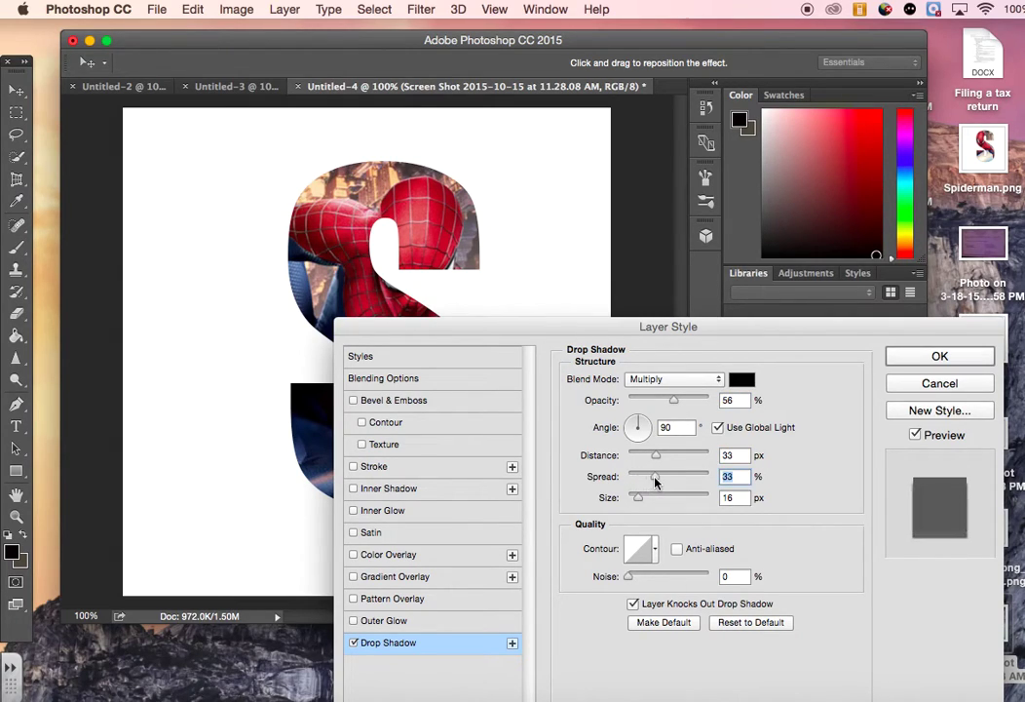
click(938, 384)
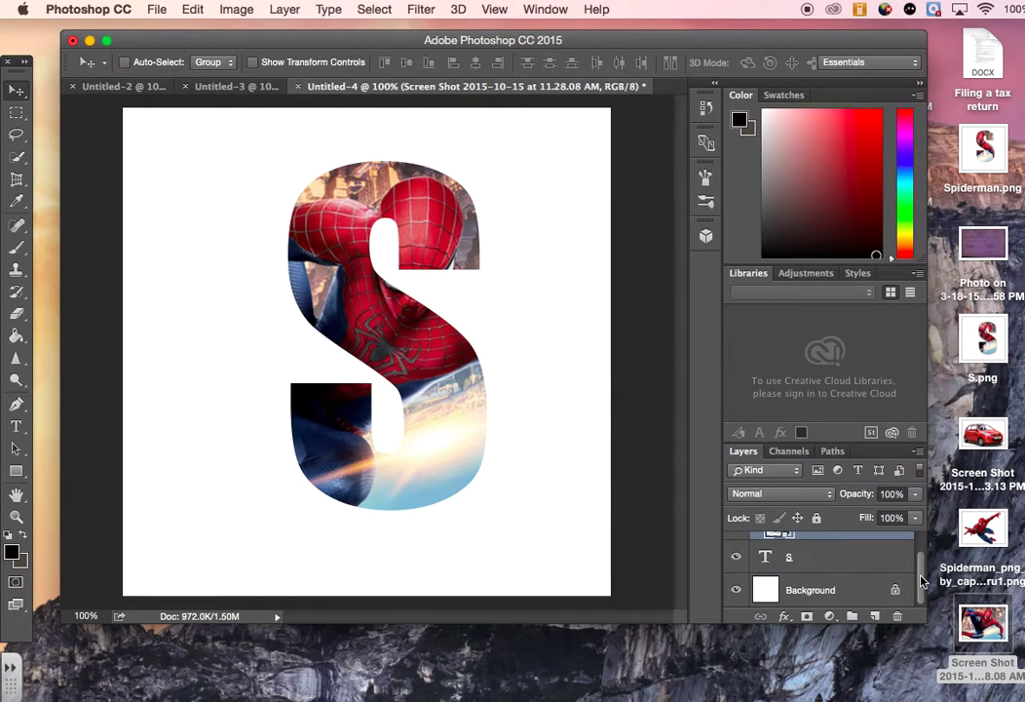
Step: Add a drop shadow to the S text layer with an 8 px size
scroll(922, 582, up, 2)
click(854, 582)
click(785, 616)
mouse_move(830, 696)
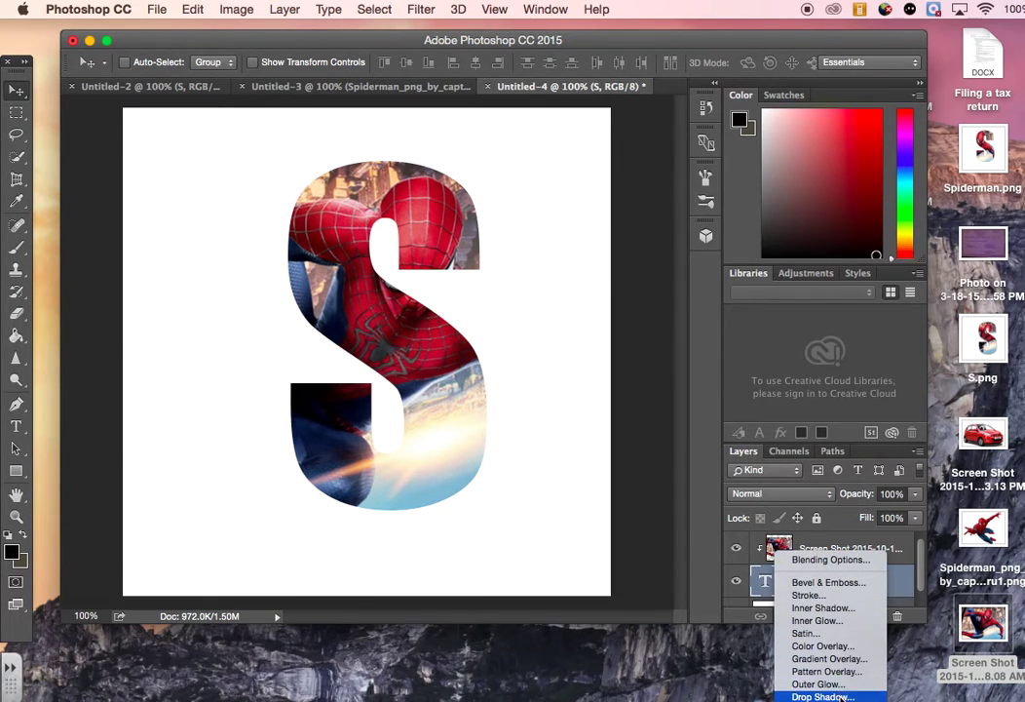
click(830, 696)
drag(618, 107, 485, 384)
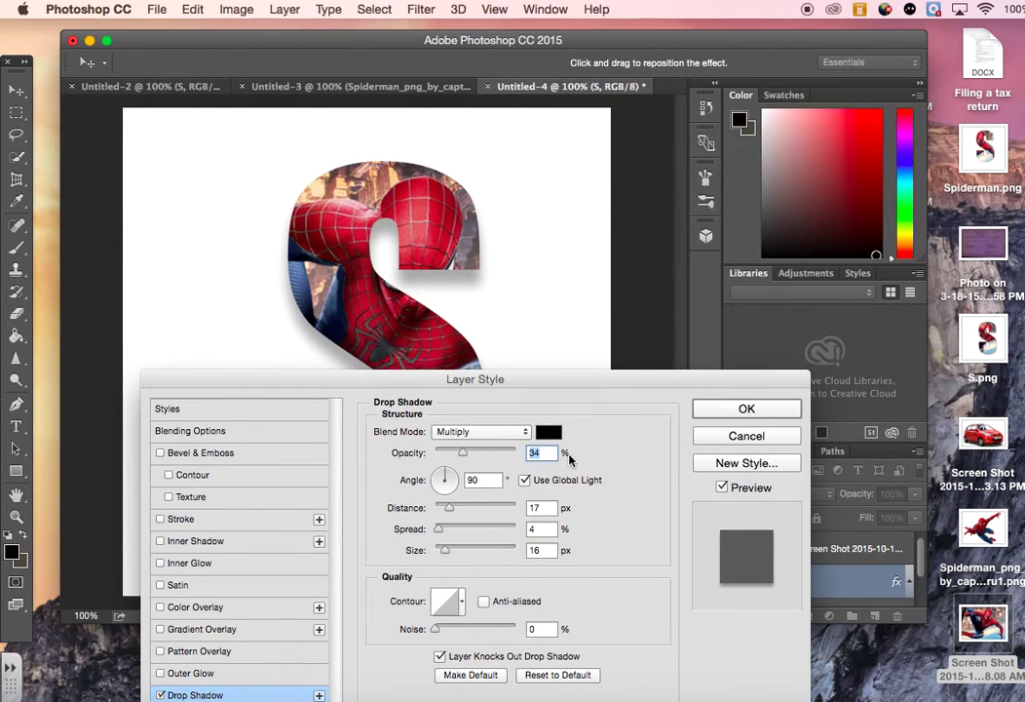
mouse_move(445, 554)
mouse_down()
mouse_move(482, 553)
mouse_move(441, 553)
mouse_up()
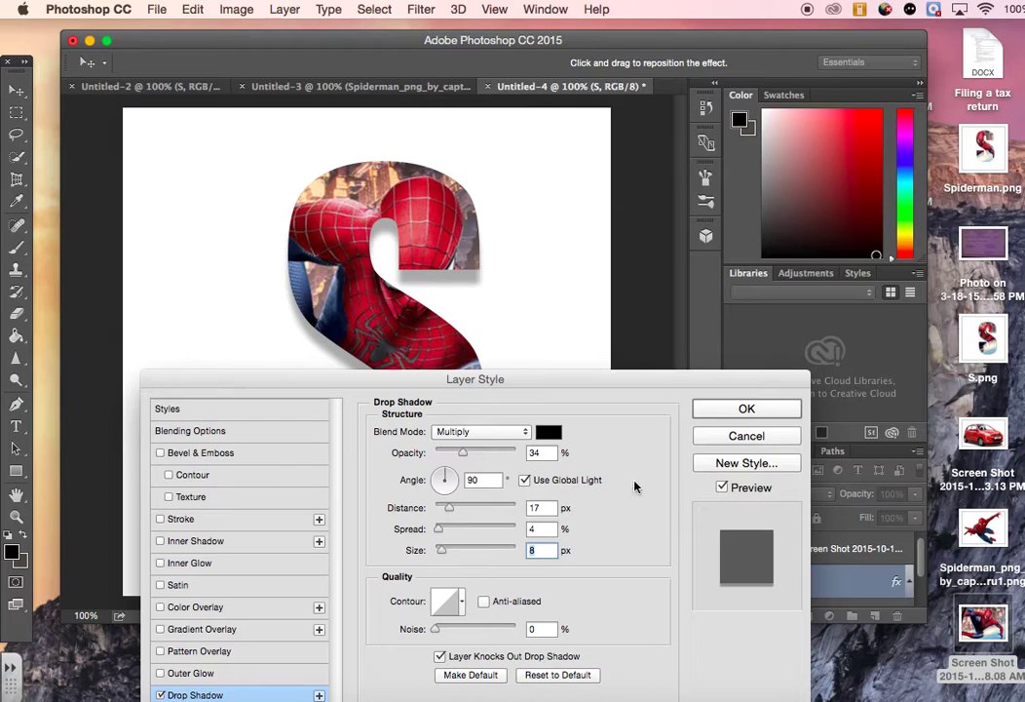
click(741, 413)
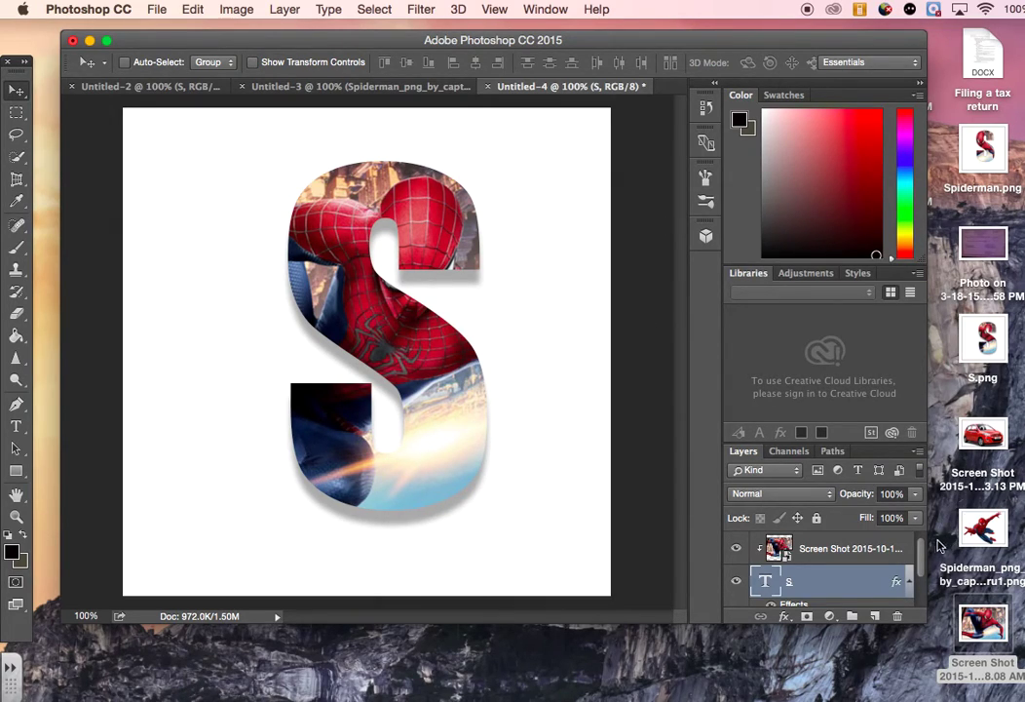
Step: Delete the white Background layer, confirming with Yes
scroll(923, 583, down, 3)
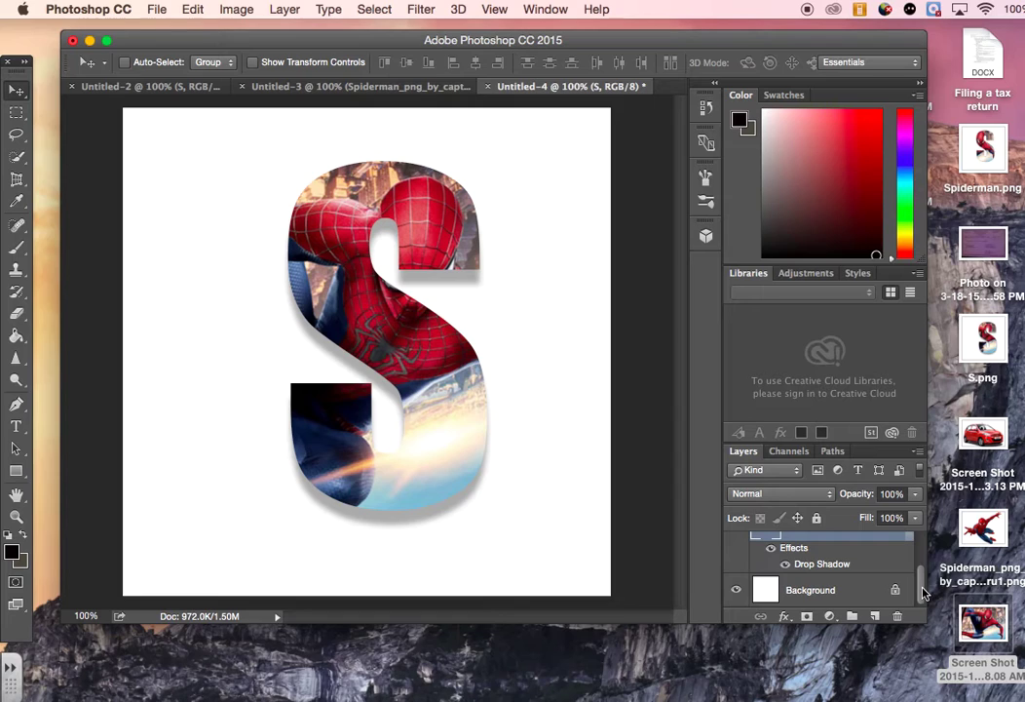
click(852, 594)
click(898, 617)
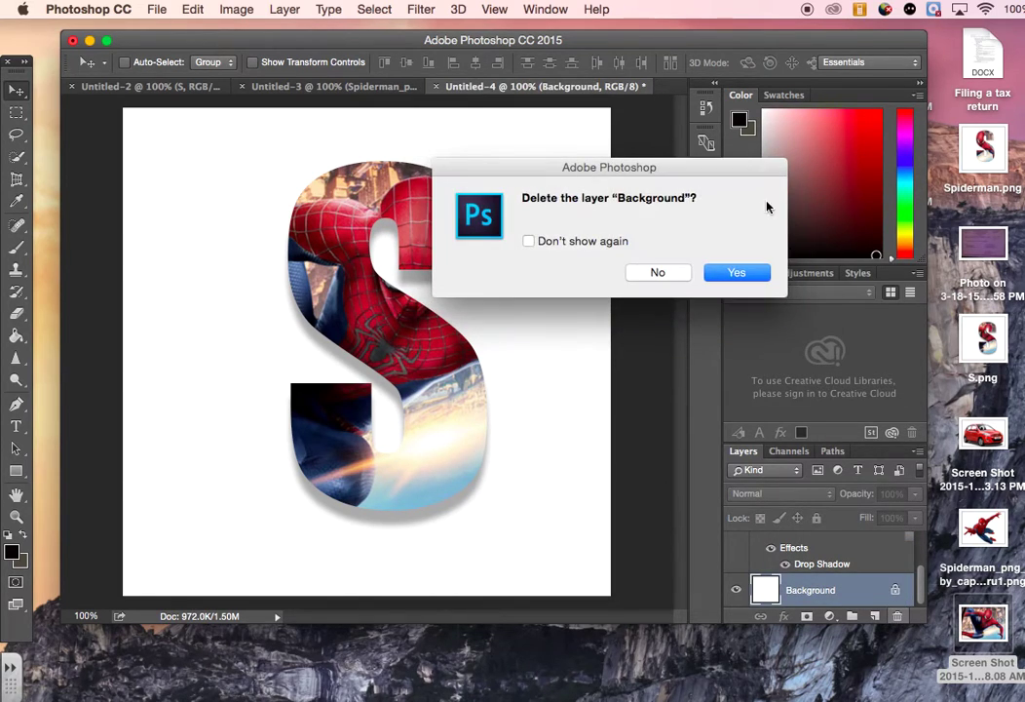
click(732, 272)
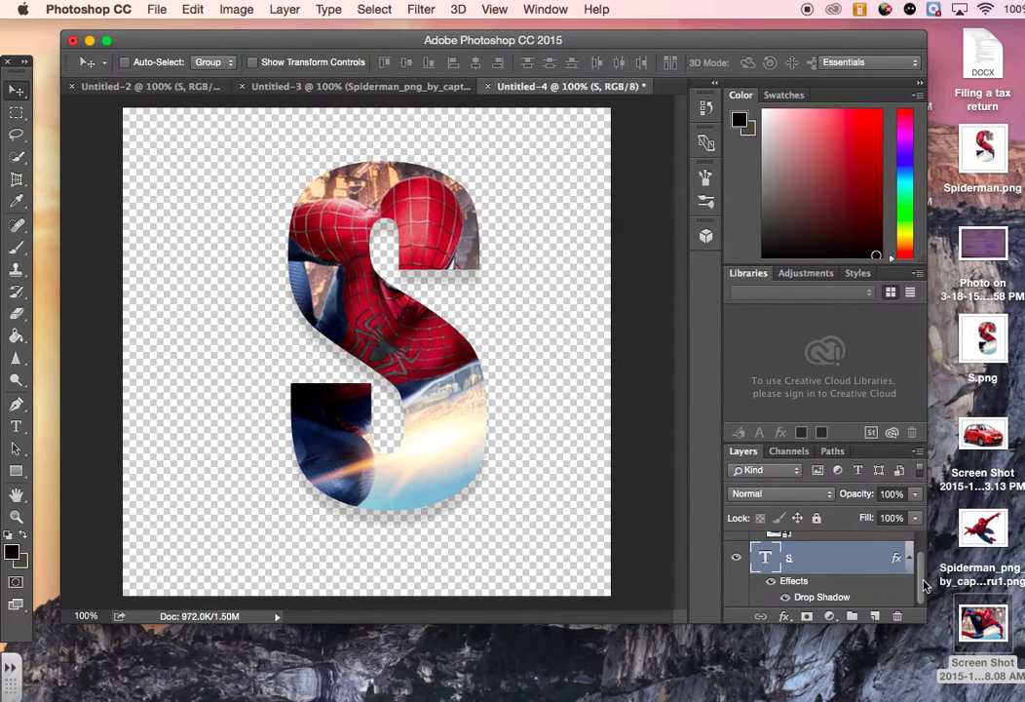
scroll(925, 584, up, 2)
Step: Quick Export the image as spider.png to the Desktop
click(159, 9)
mouse_move(234, 243)
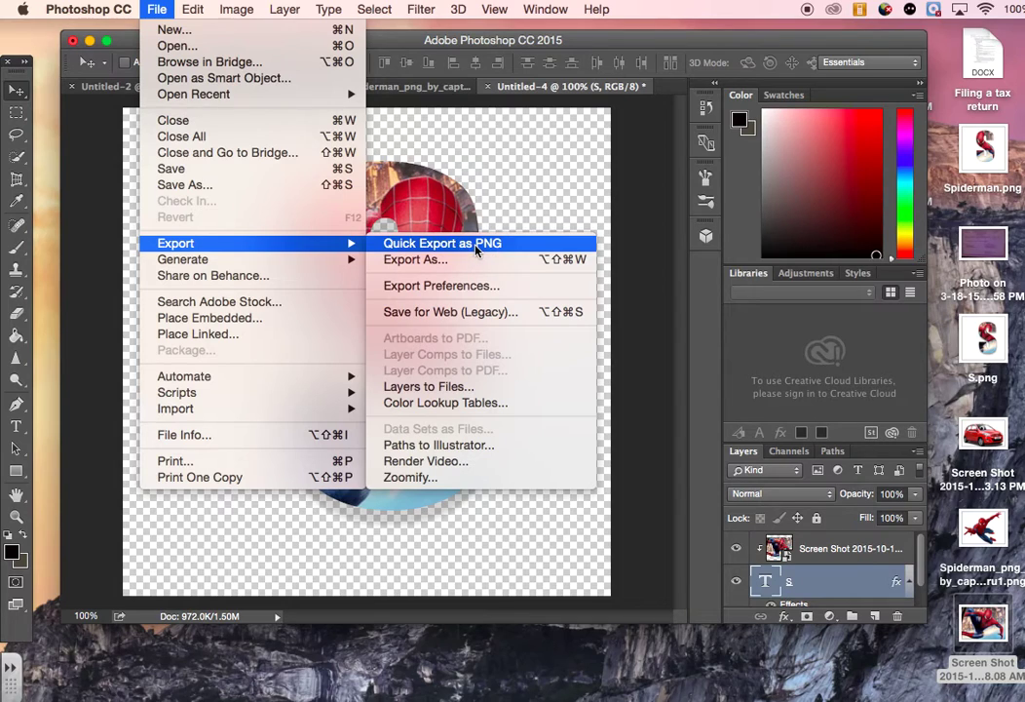
click(527, 243)
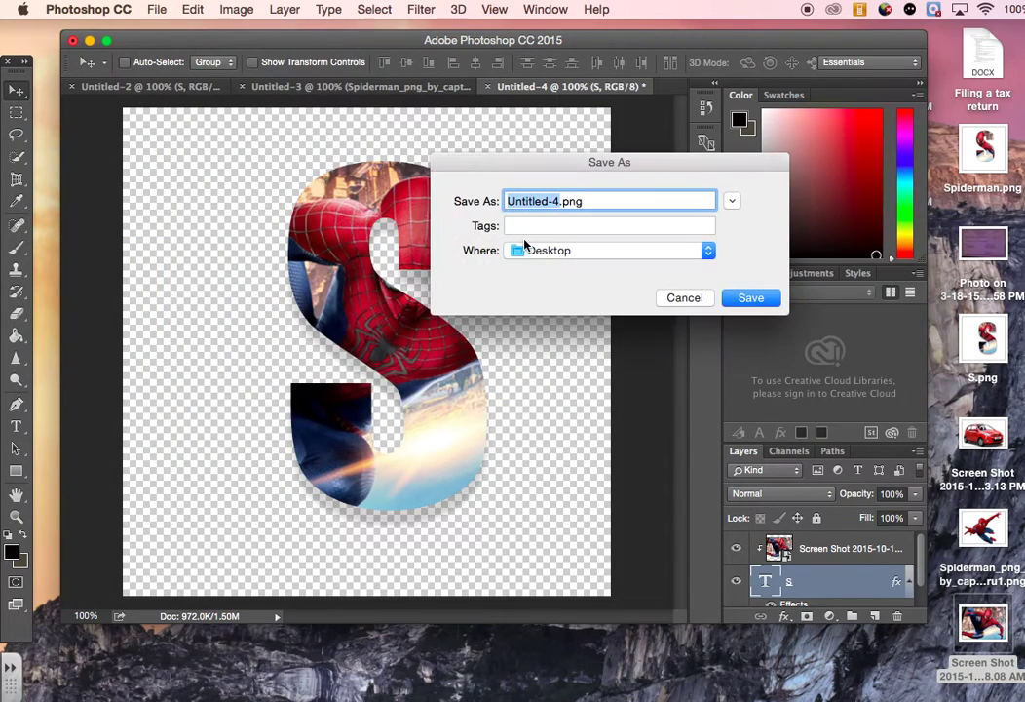
text(spider)
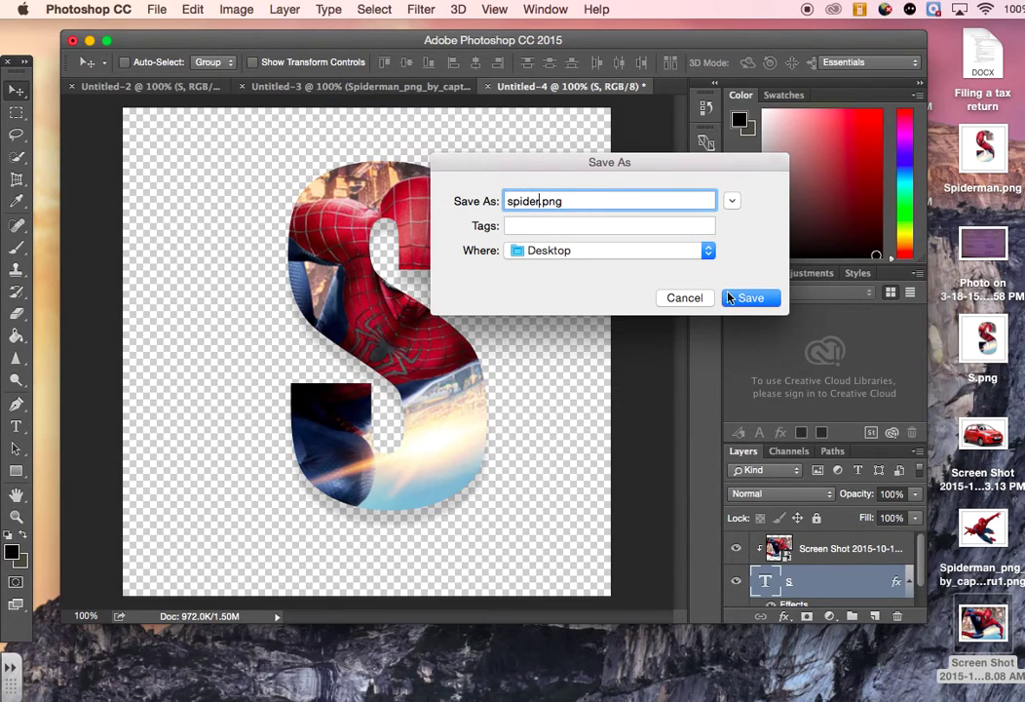
click(749, 297)
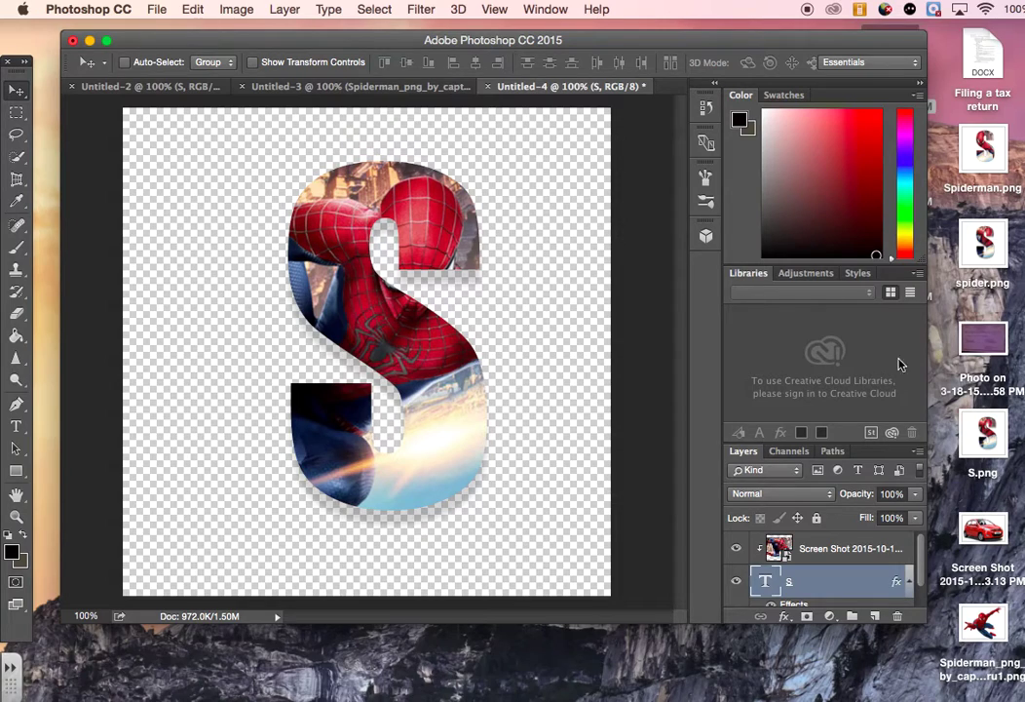
double_click(985, 249)
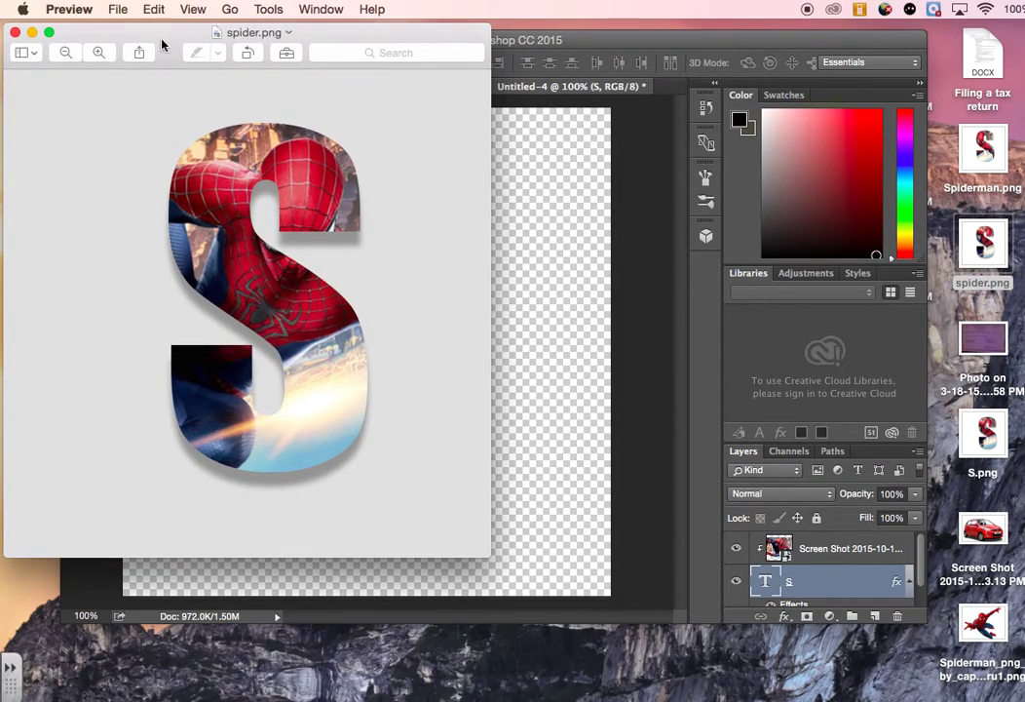
drag(160, 40, 394, 92)
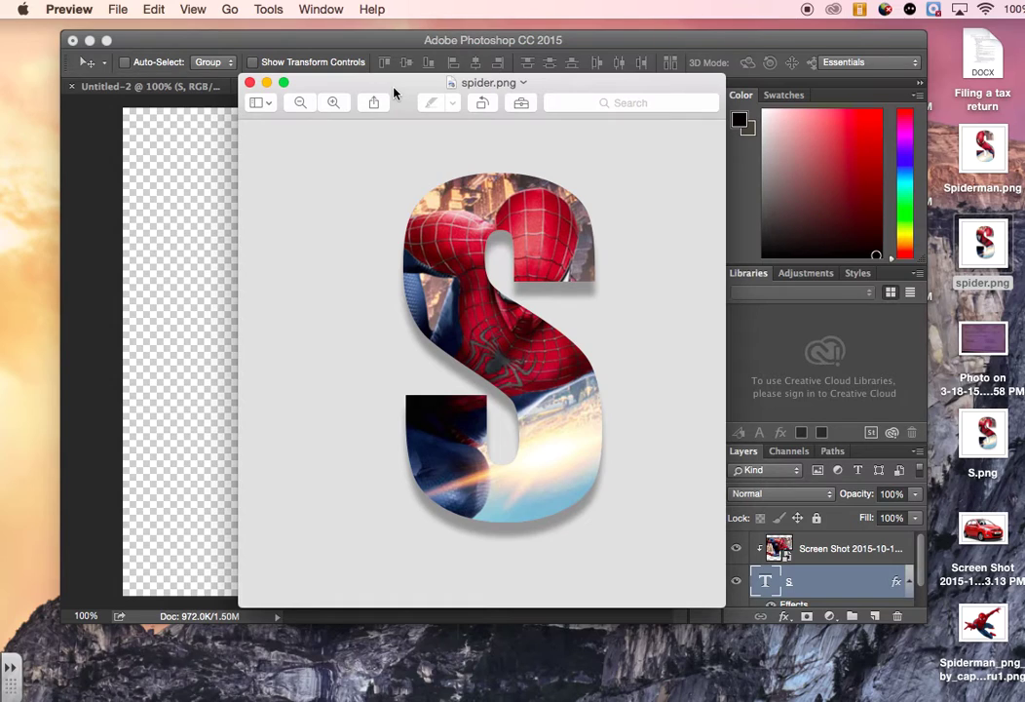
click(251, 83)
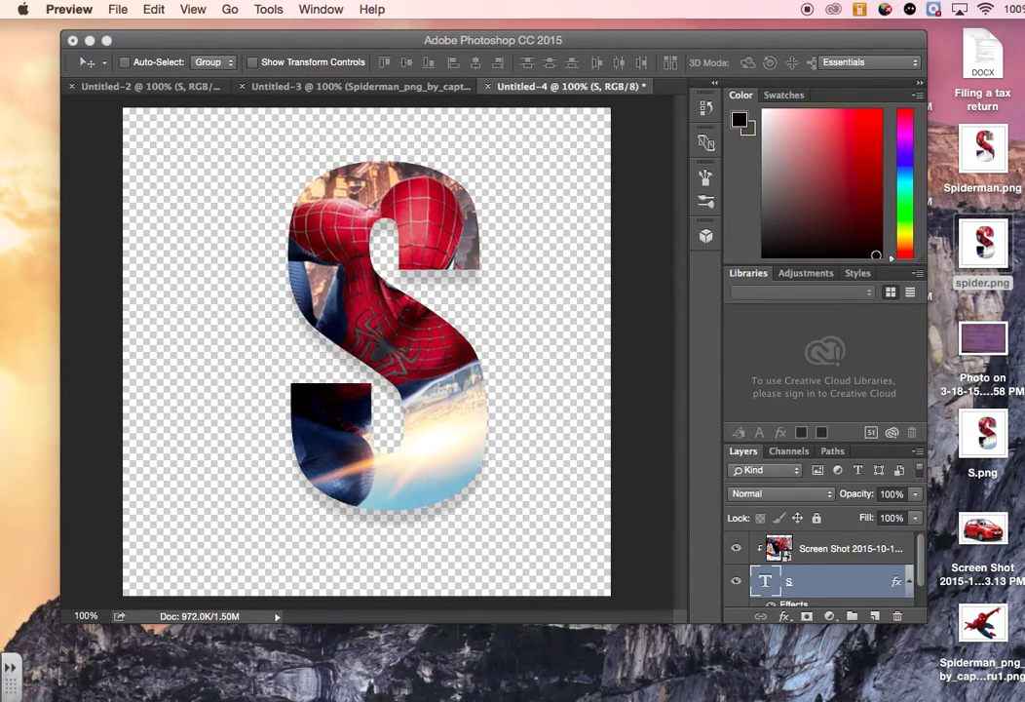